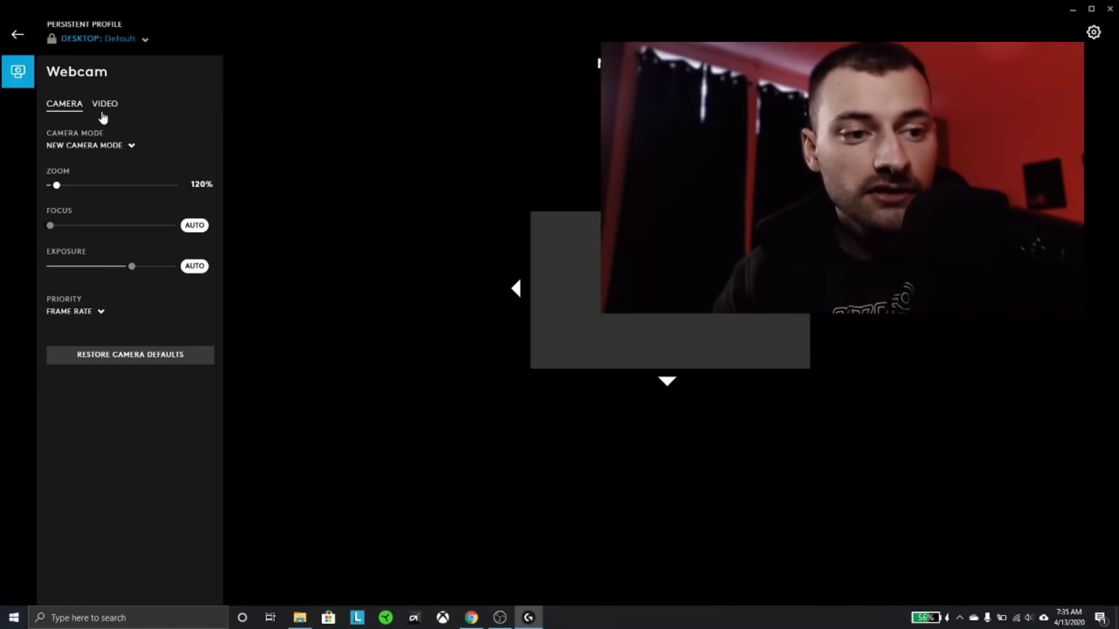
# - Examine the webcam's camera mode and priority options, as well as the available video filters
pyautogui.click(133, 147)
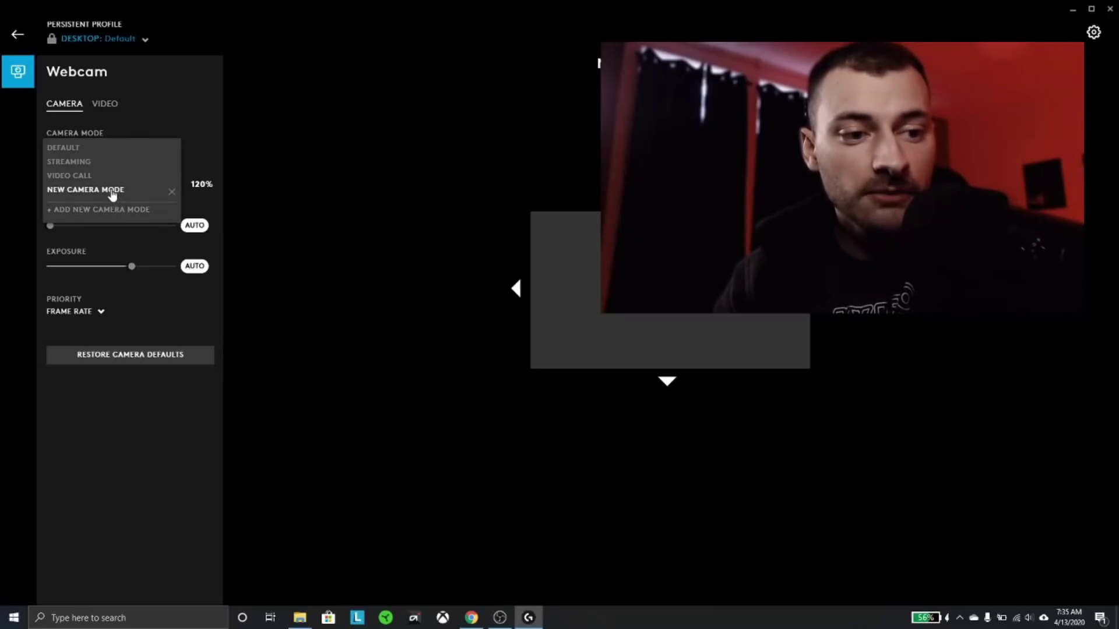
pyautogui.click(172, 123)
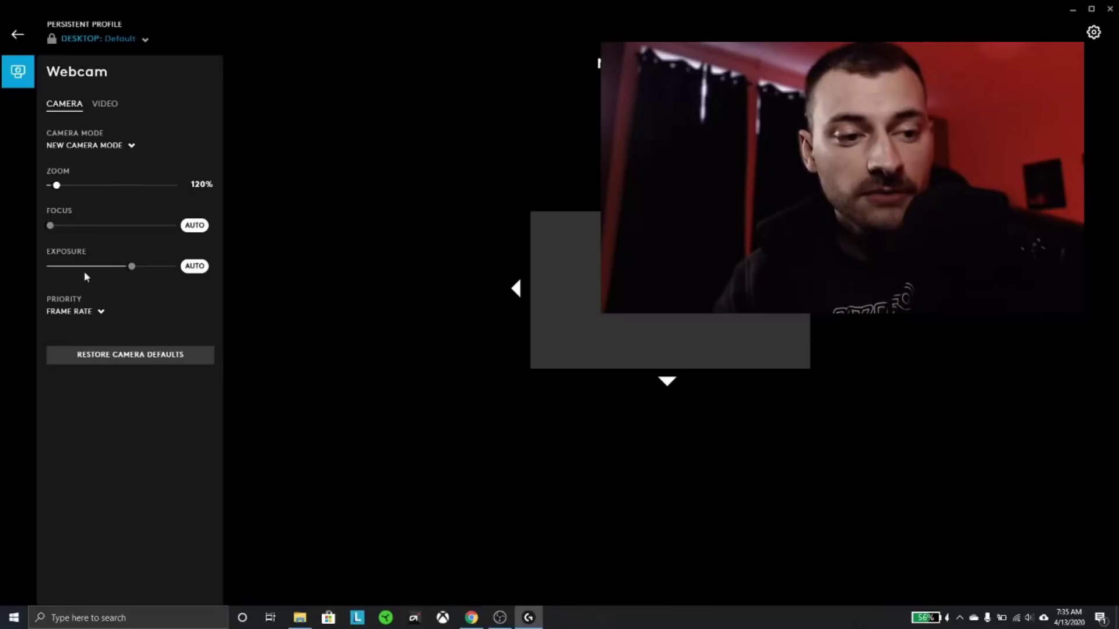
pyautogui.click(97, 320)
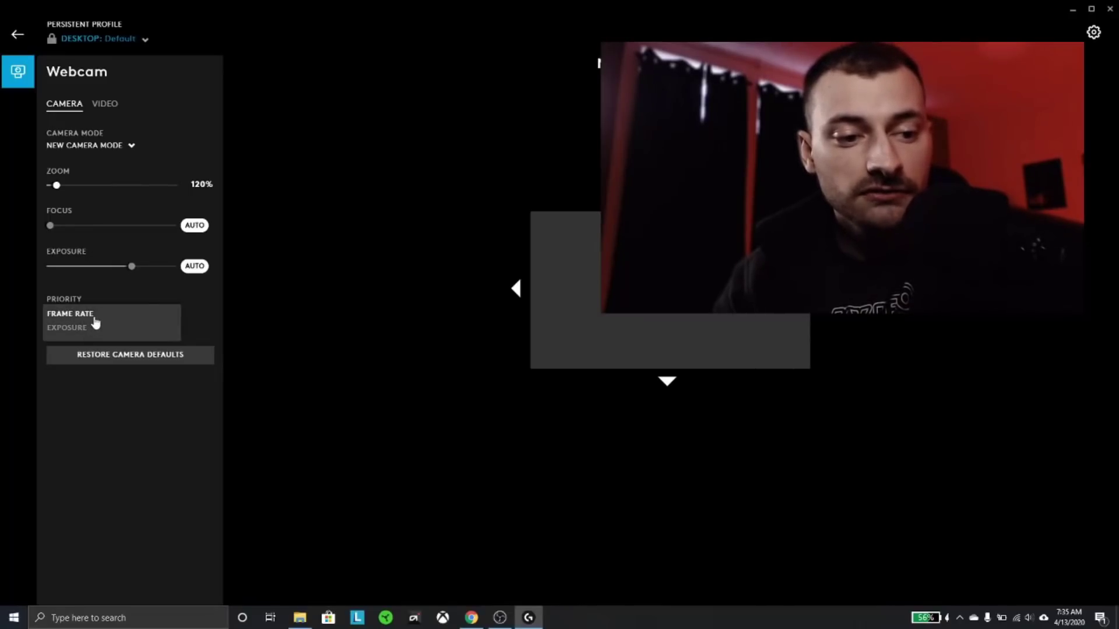
pyautogui.click(149, 291)
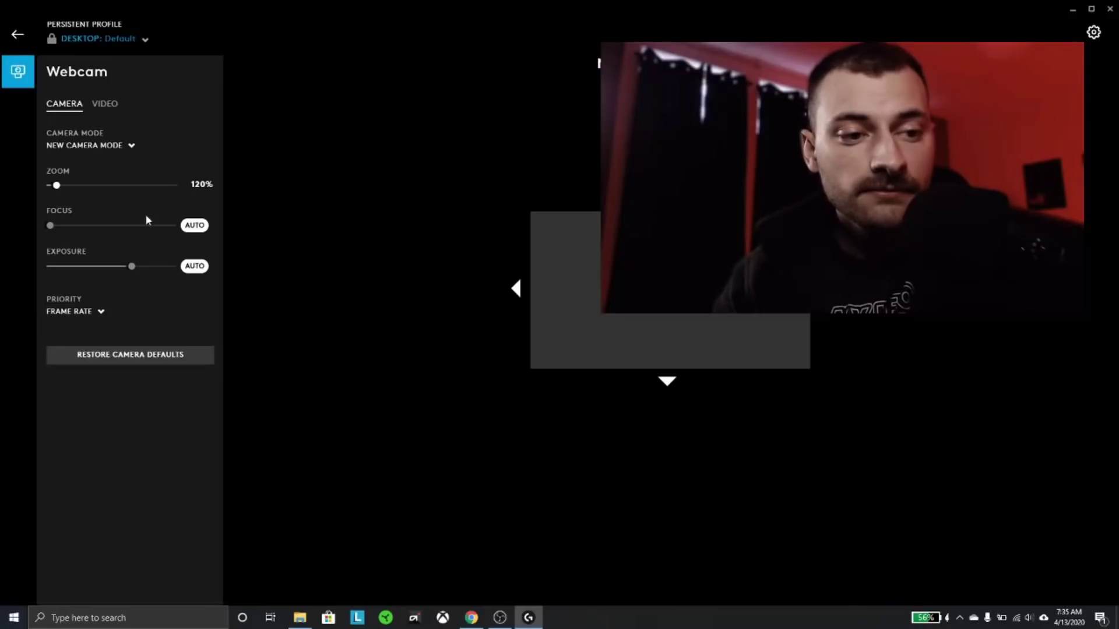
pyautogui.click(116, 114)
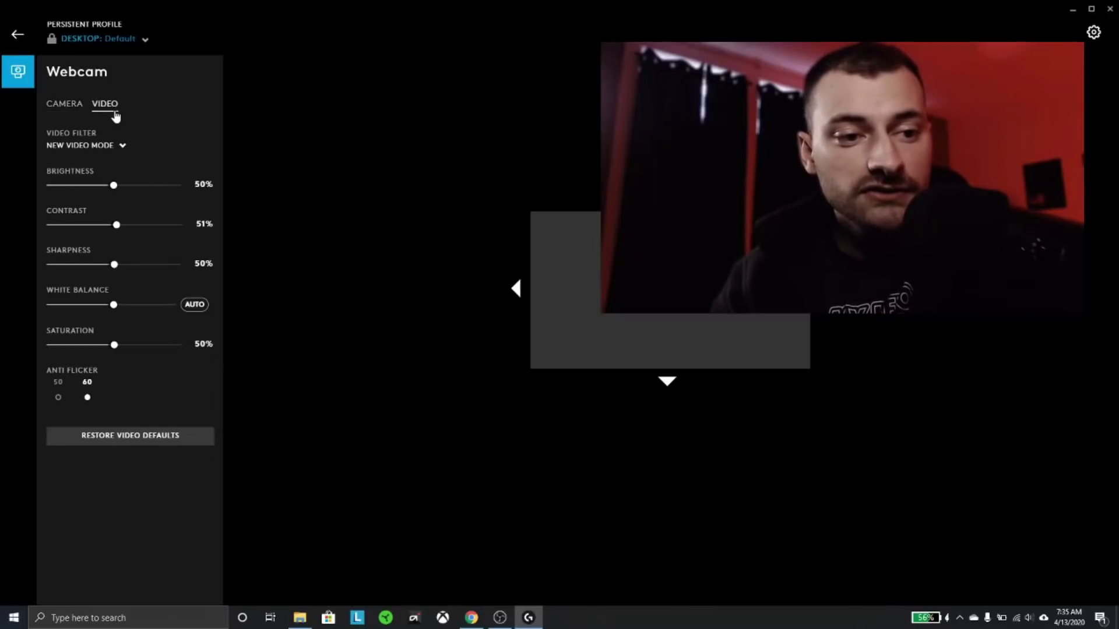
pyautogui.click(124, 147)
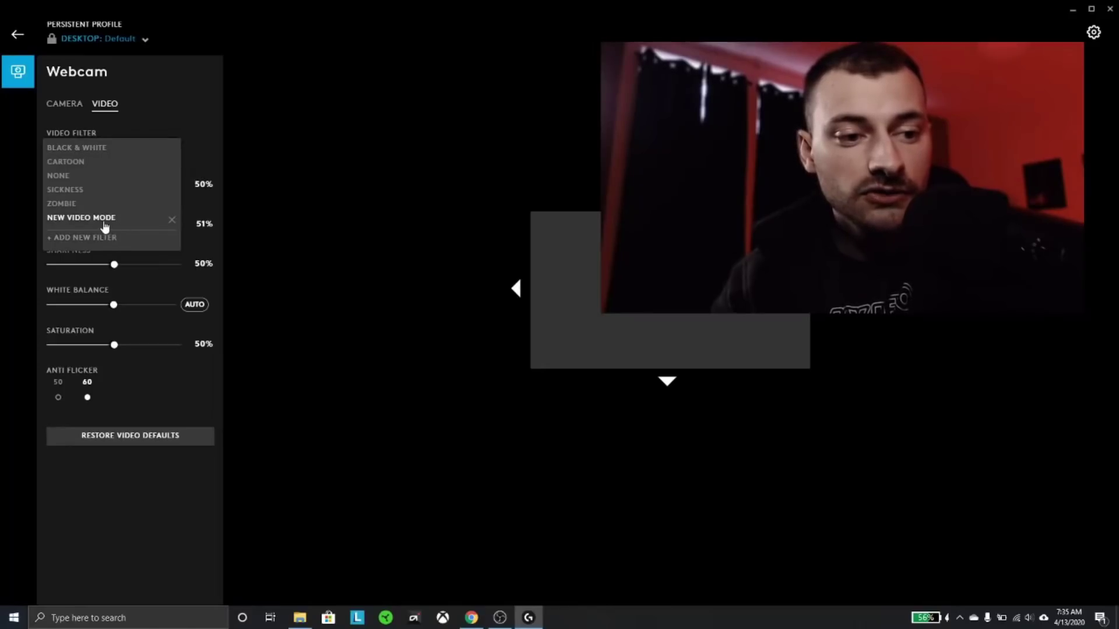
pyautogui.click(163, 110)
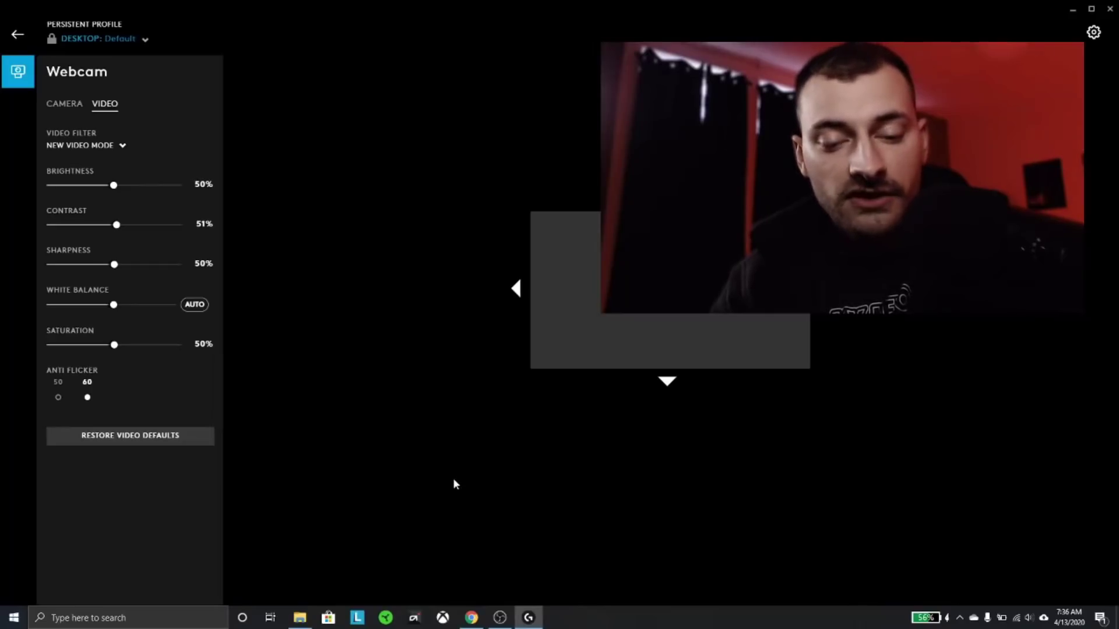
# - Switch to OBS, view the source types that can be added, and examine the device choices in Video Capture Device 2's properties
pyautogui.click(499, 617)
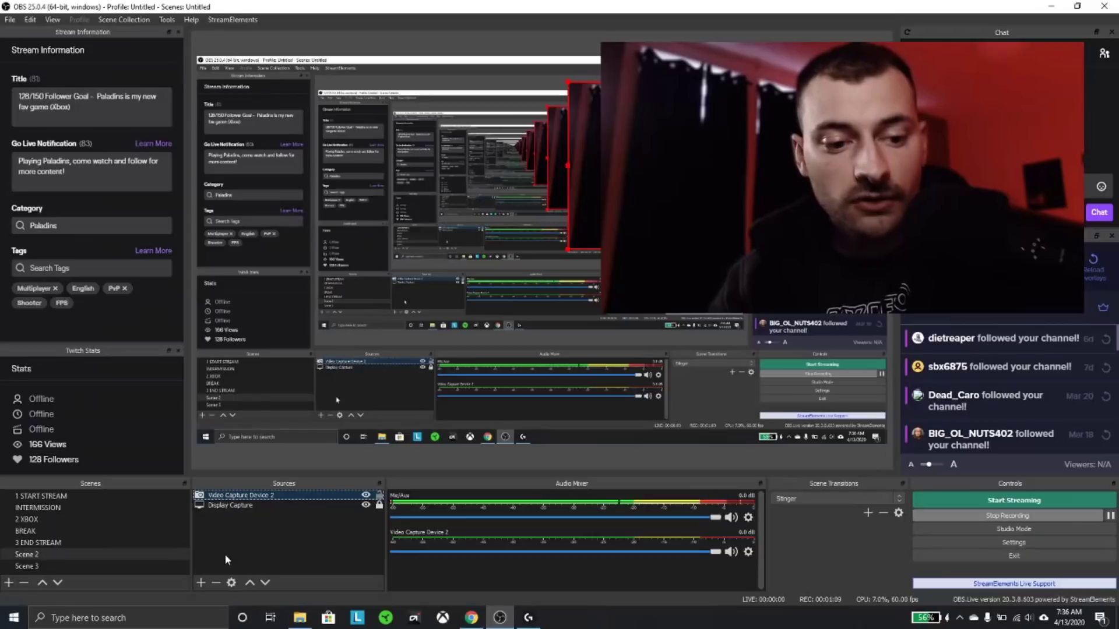
pyautogui.click(205, 581)
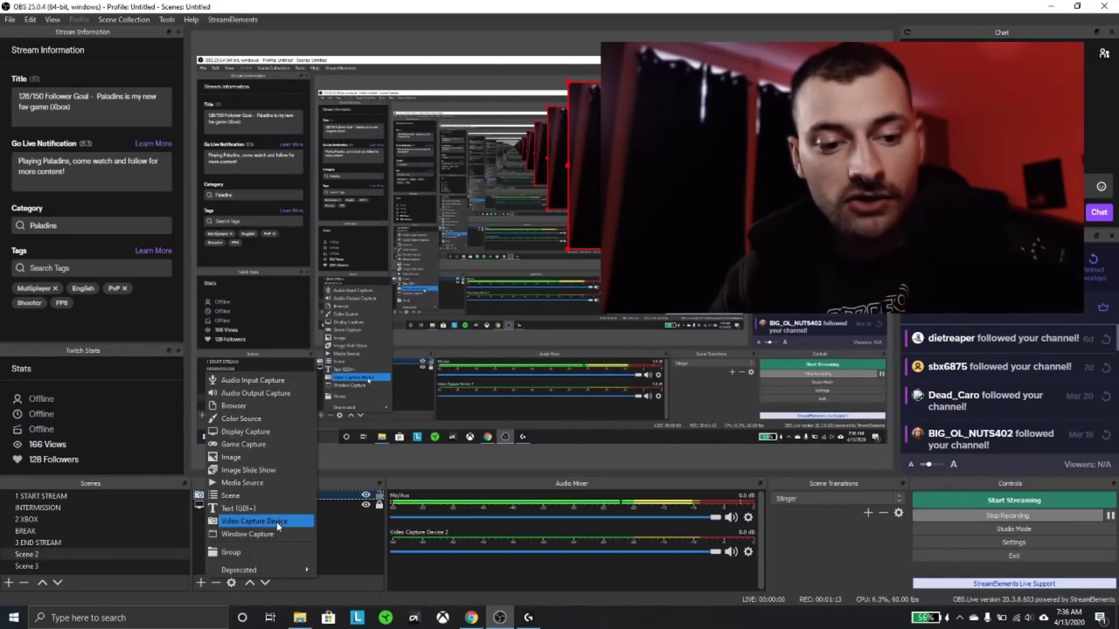
pyautogui.click(325, 532)
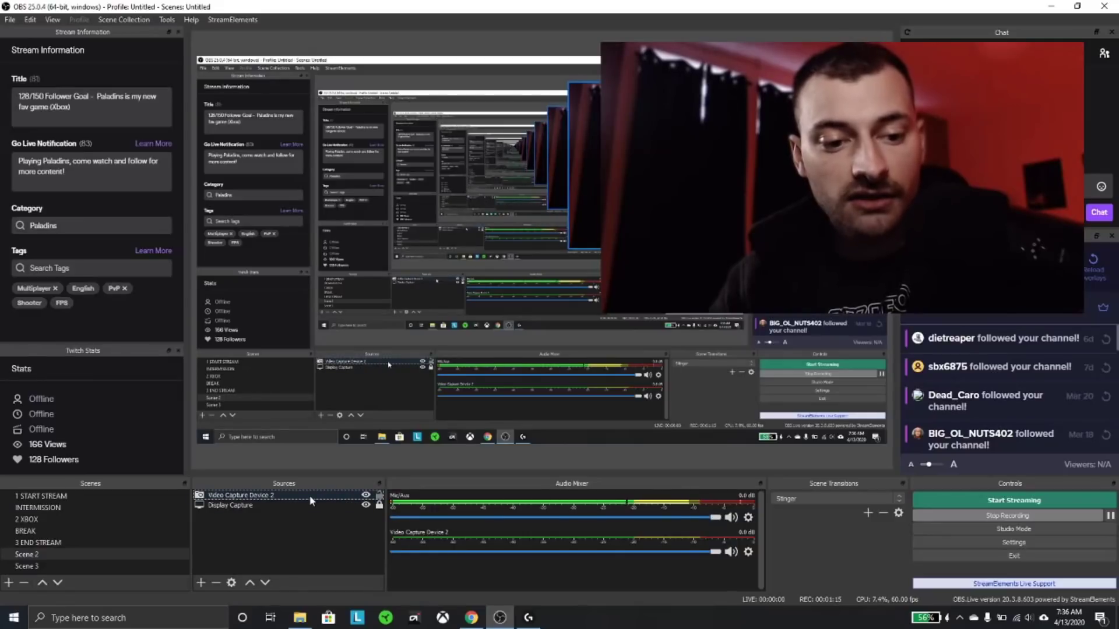
pyautogui.click(309, 496)
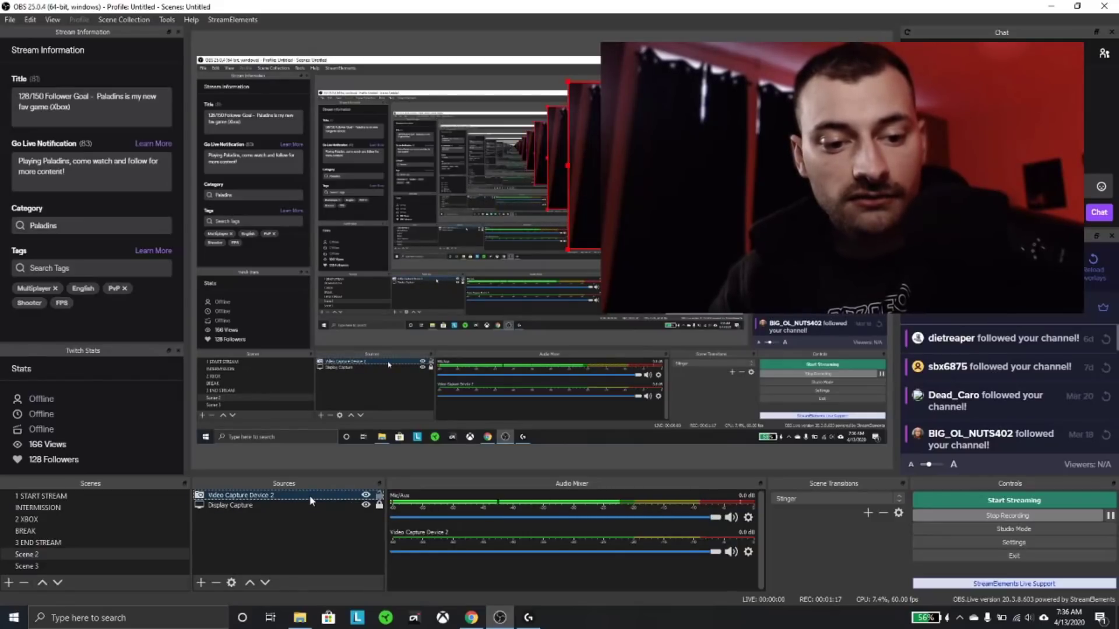
pyautogui.doubleClick(309, 496)
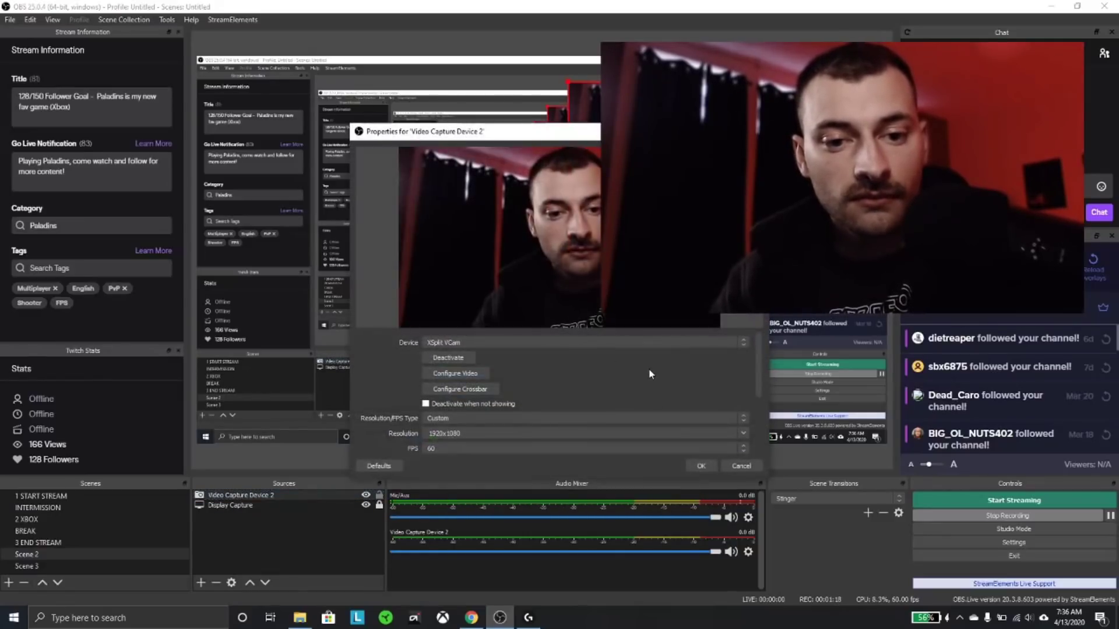
pyautogui.click(744, 347)
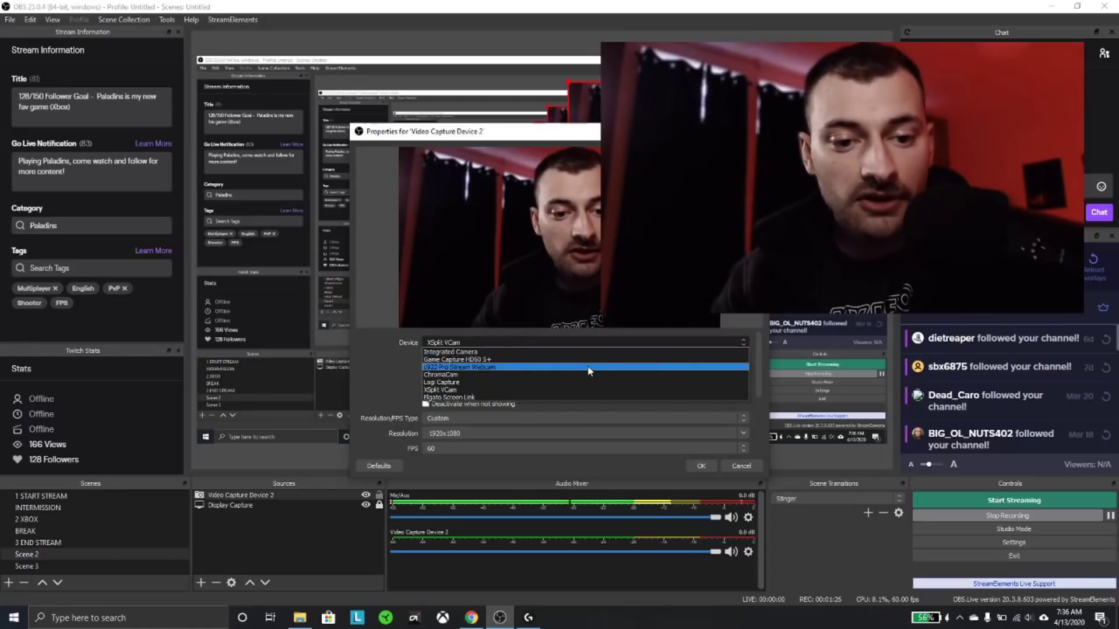
pyautogui.click(395, 380)
# - Examine the resolution/FPS type, resolution and FPS options for Video Capture Device 2
pyautogui.scroll(-3, 497, 377)
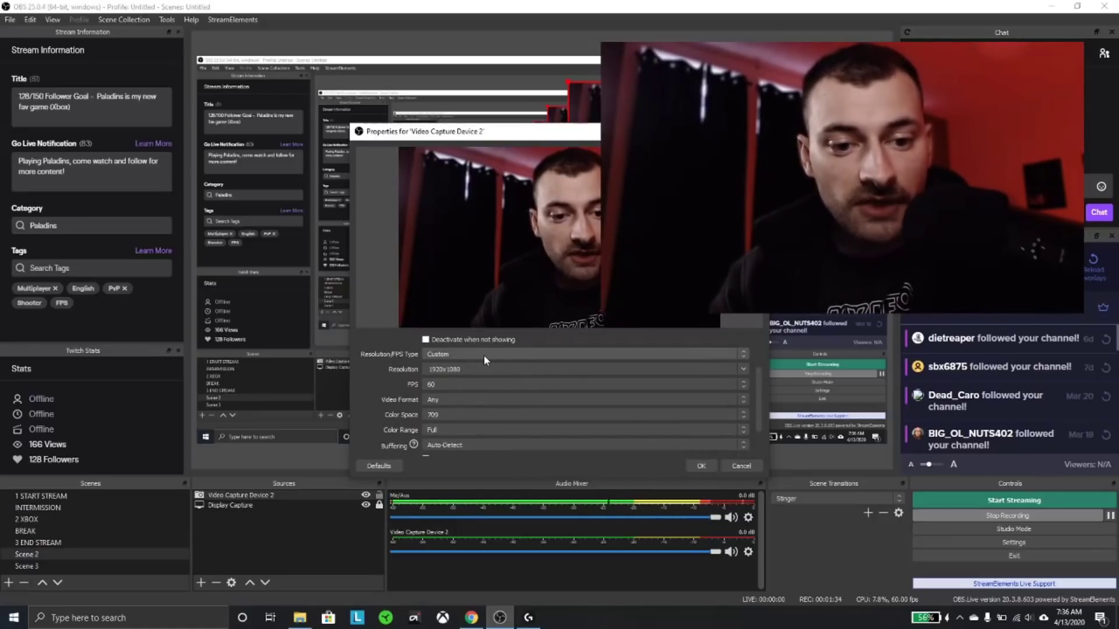
pyautogui.click(483, 354)
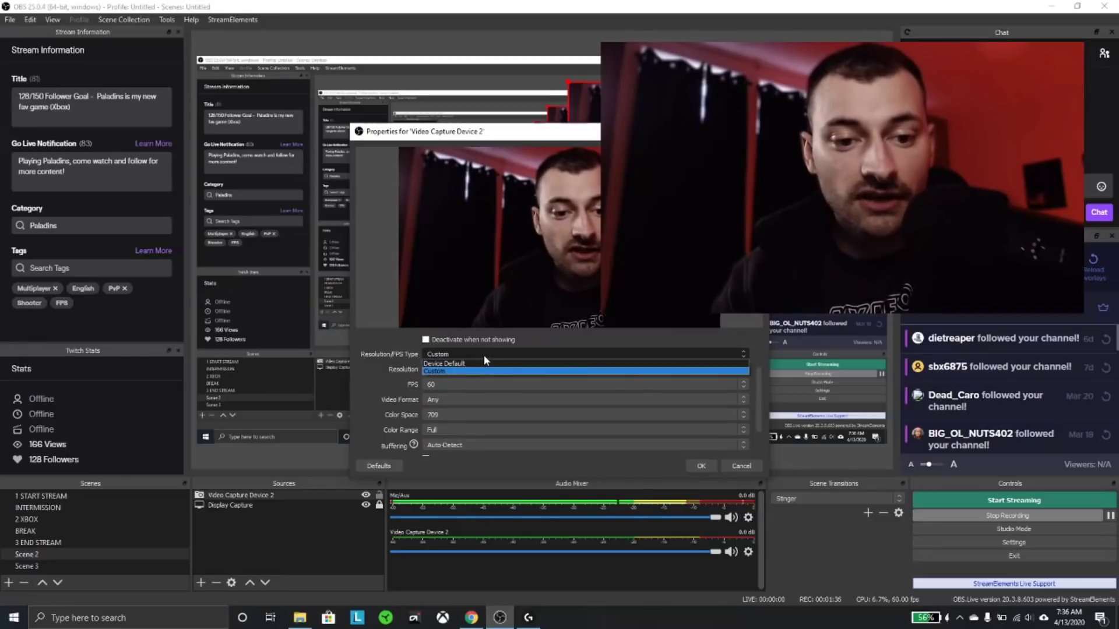
pyautogui.click(485, 359)
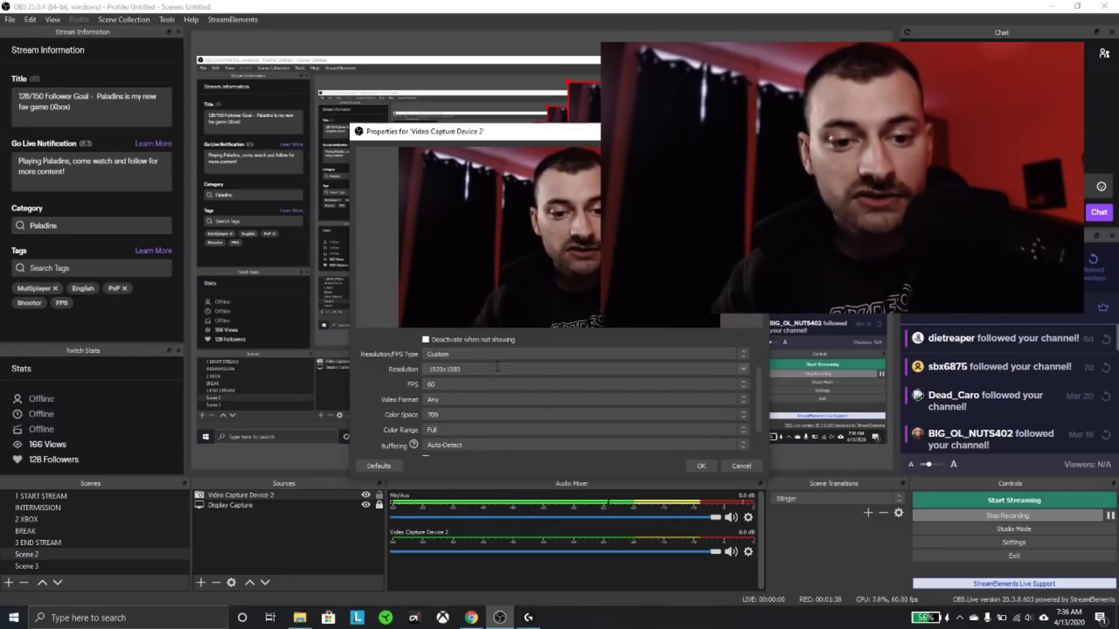
pyautogui.click(740, 374)
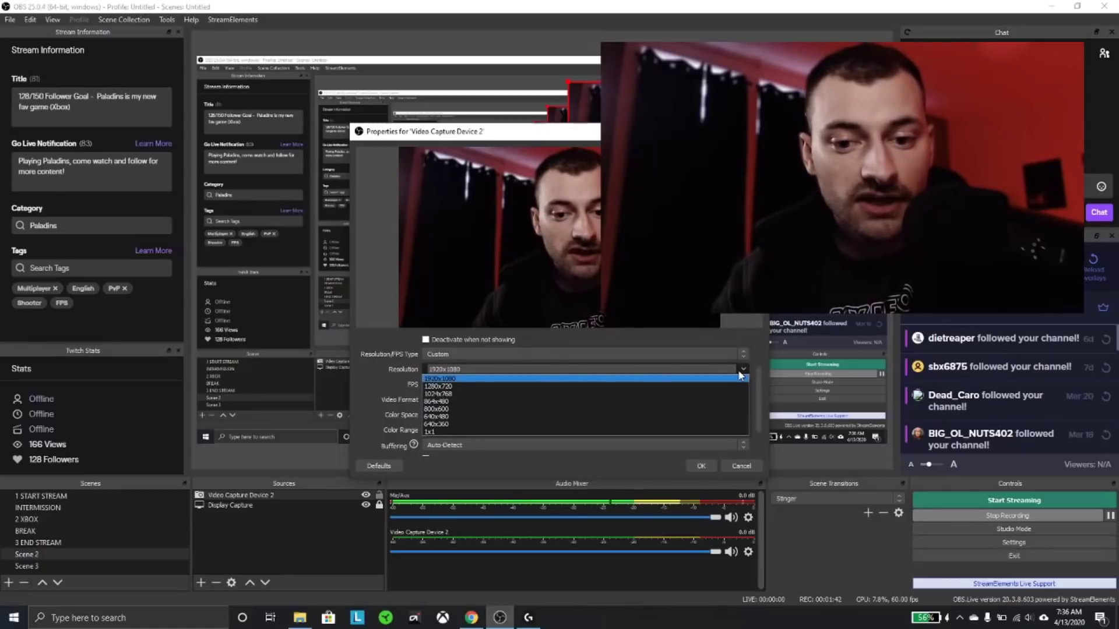
pyautogui.click(739, 373)
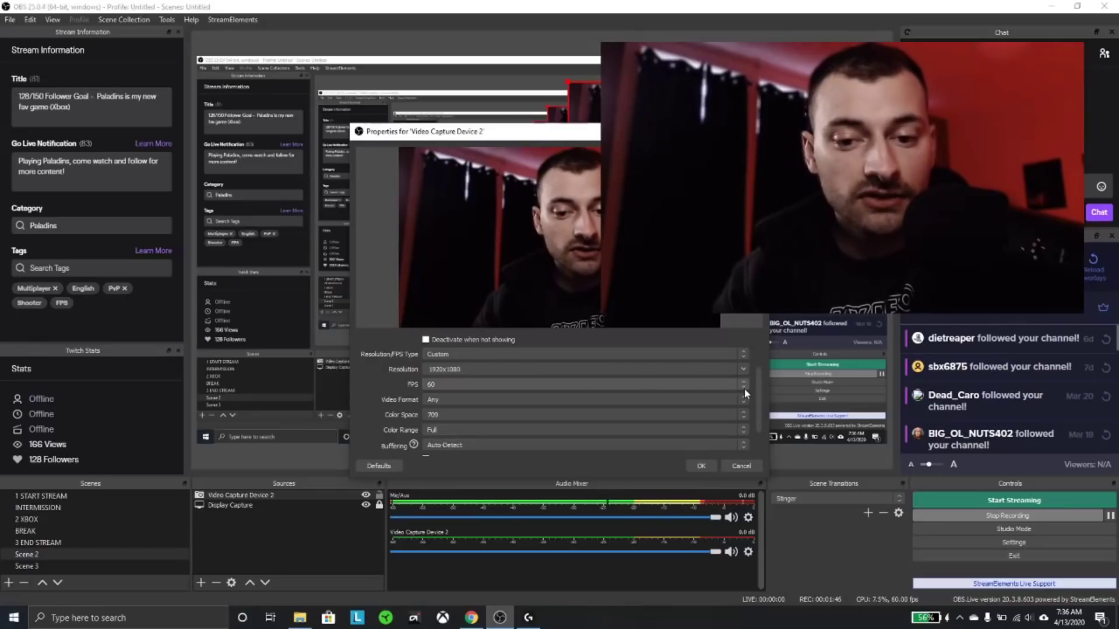
pyautogui.click(744, 388)
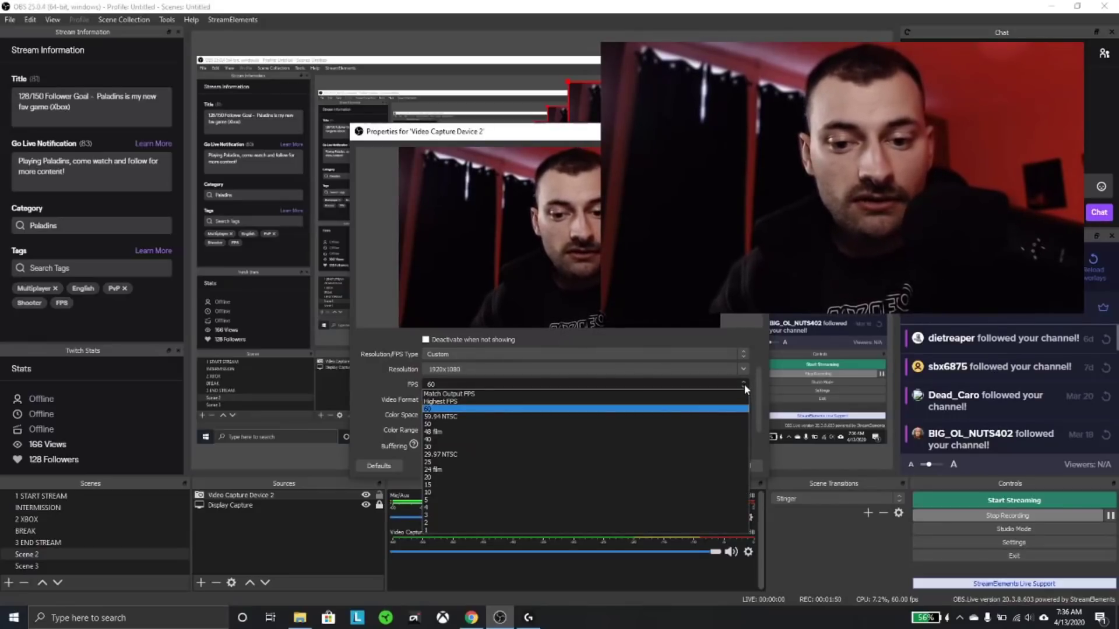
pyautogui.click(744, 384)
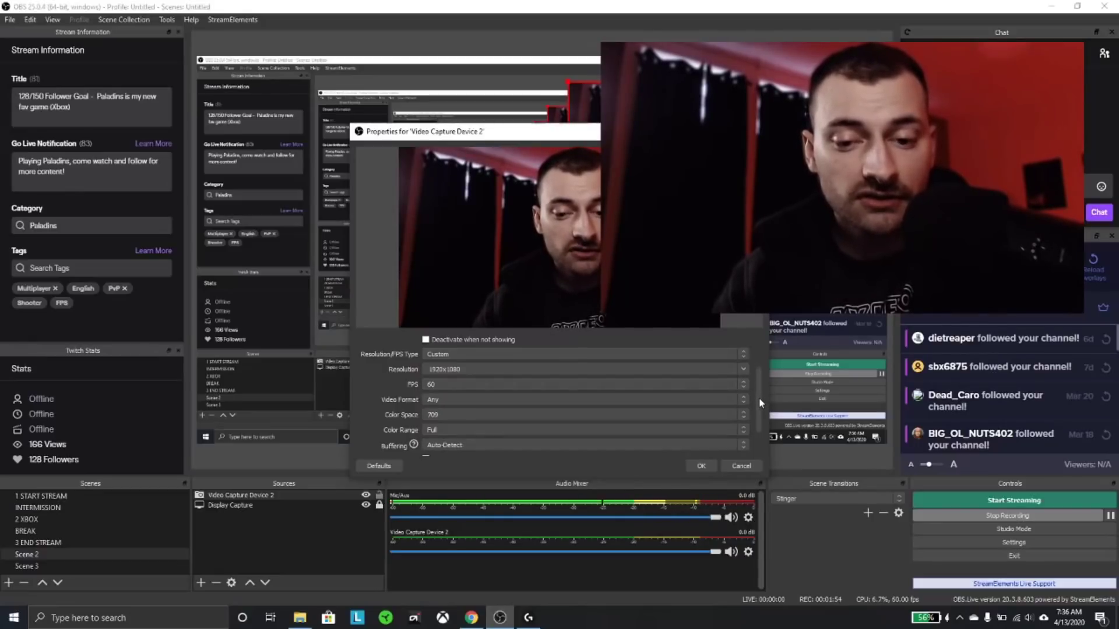
# - Examine the color space and color range options for Video Capture Device 2, and accept its properties
pyautogui.moveTo(759, 401); pyautogui.dragTo(757, 411)
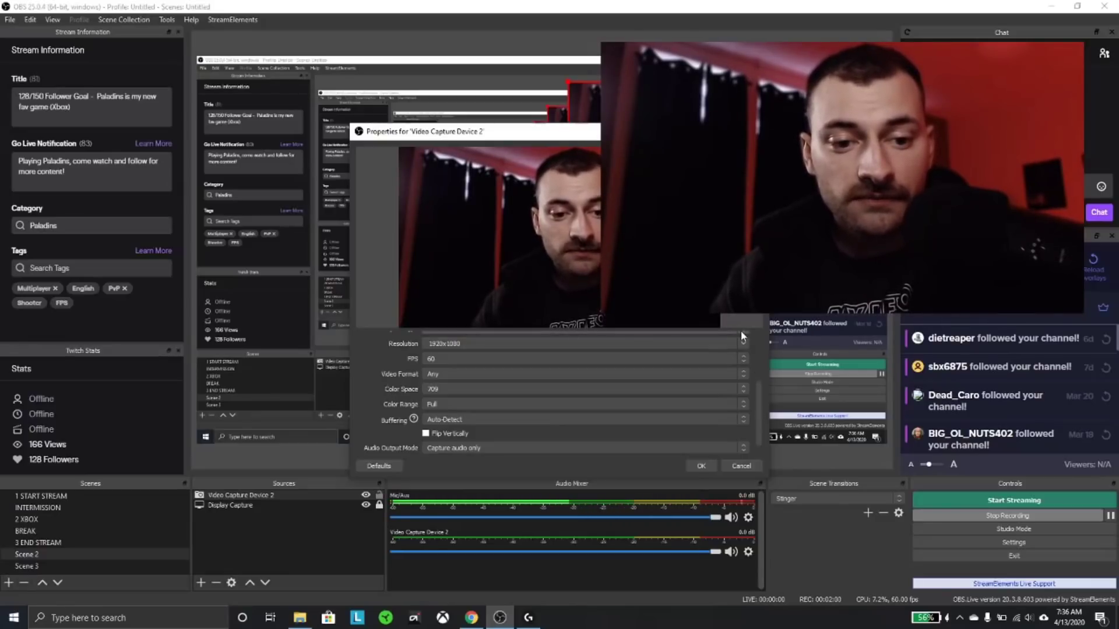
pyautogui.click(742, 387)
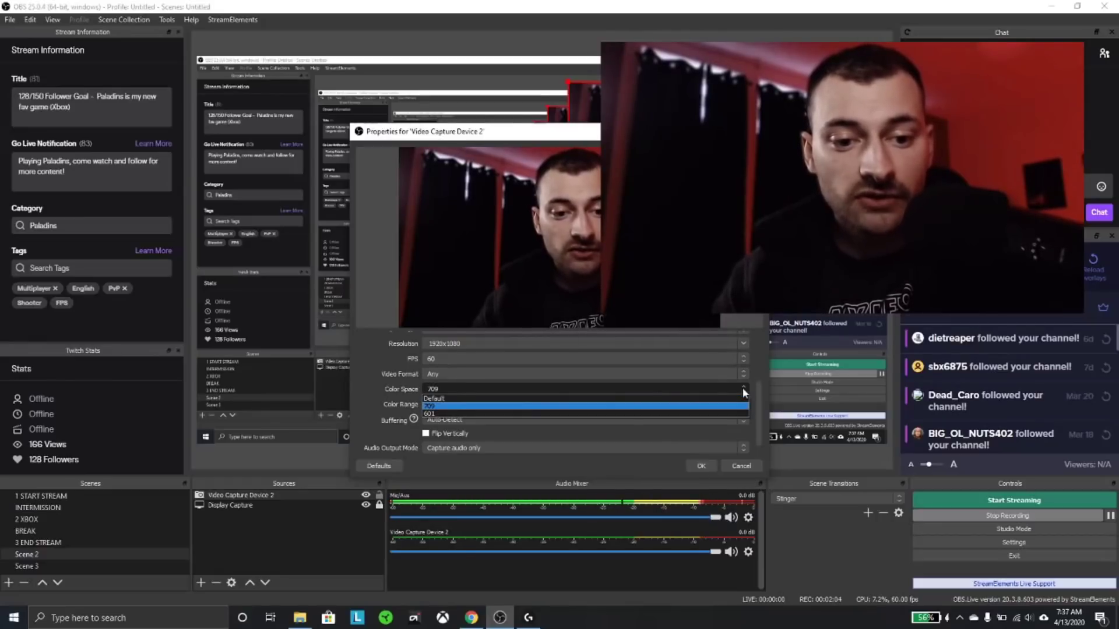
pyautogui.click(742, 387)
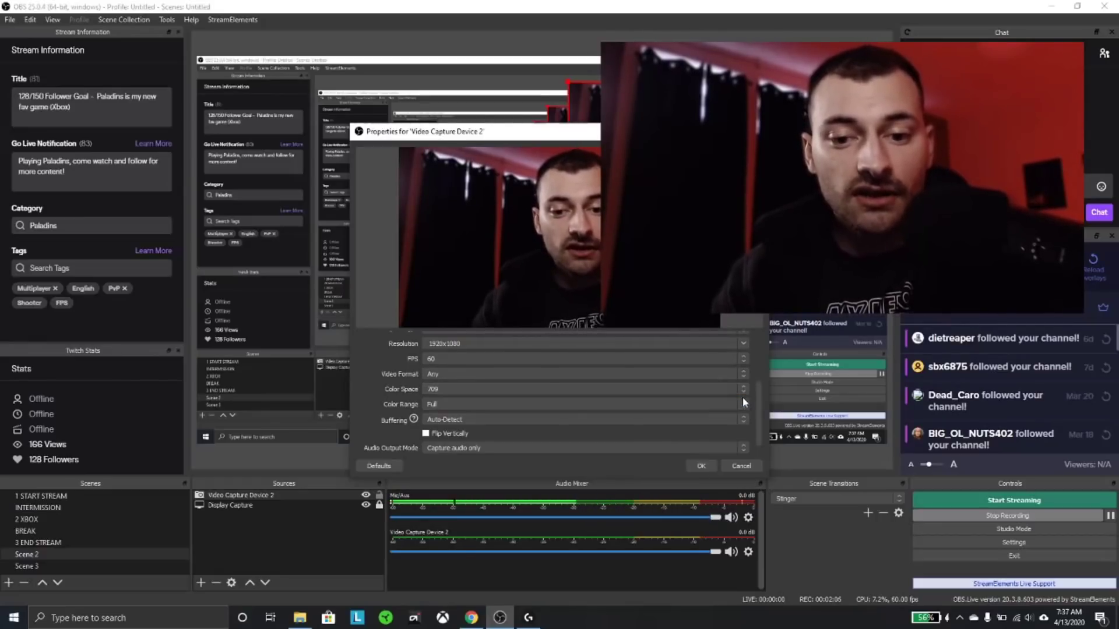
pyautogui.click(743, 402)
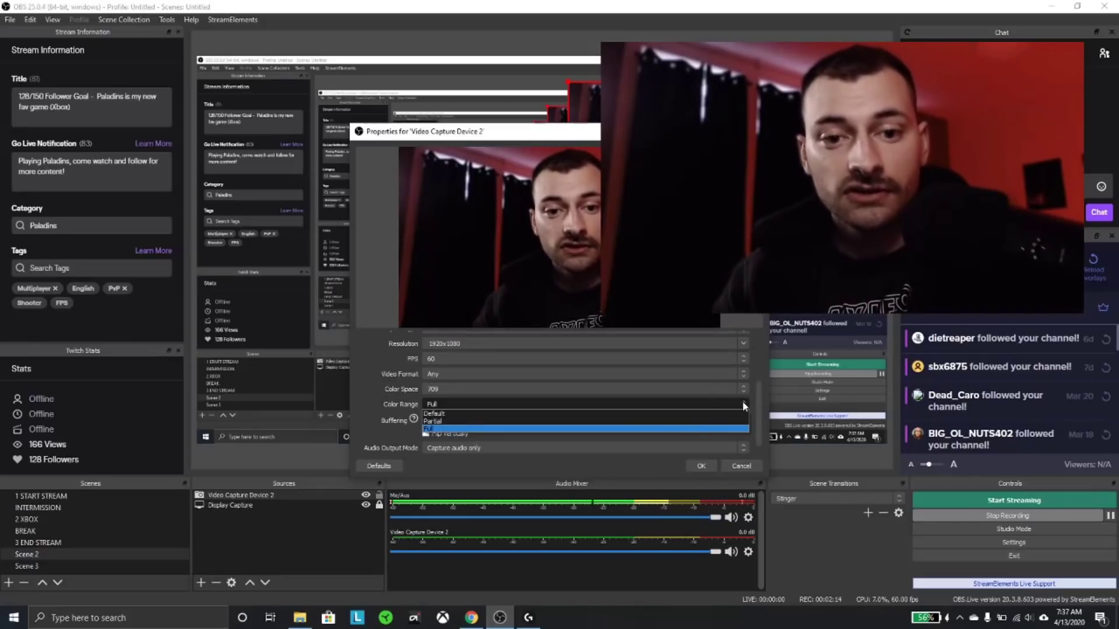
pyautogui.click(743, 403)
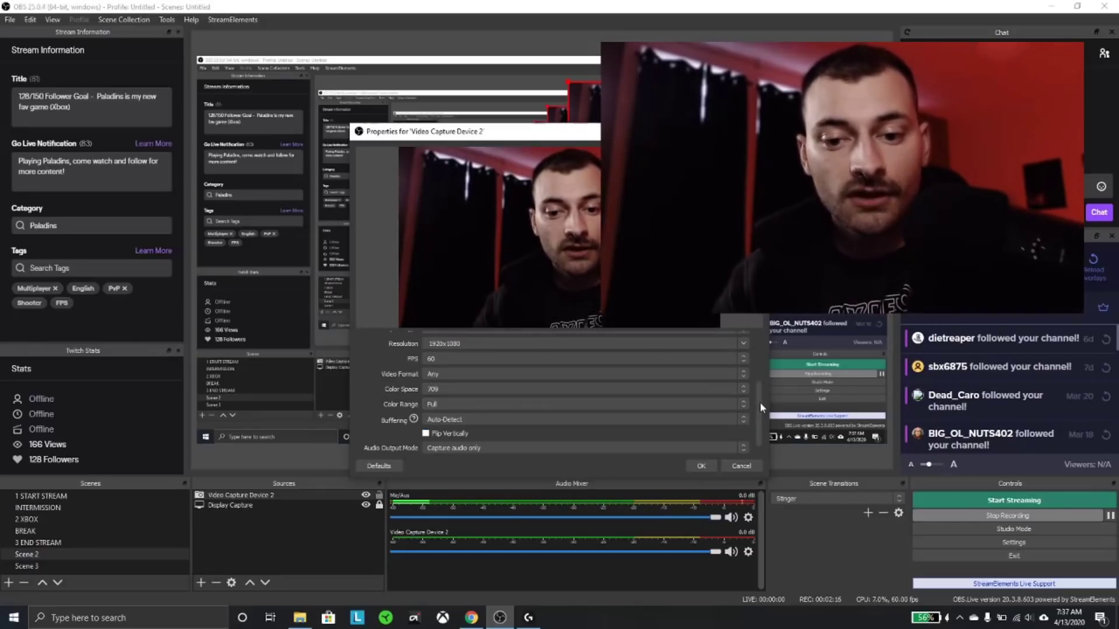
pyautogui.moveTo(759, 425); pyautogui.dragTo(756, 365)
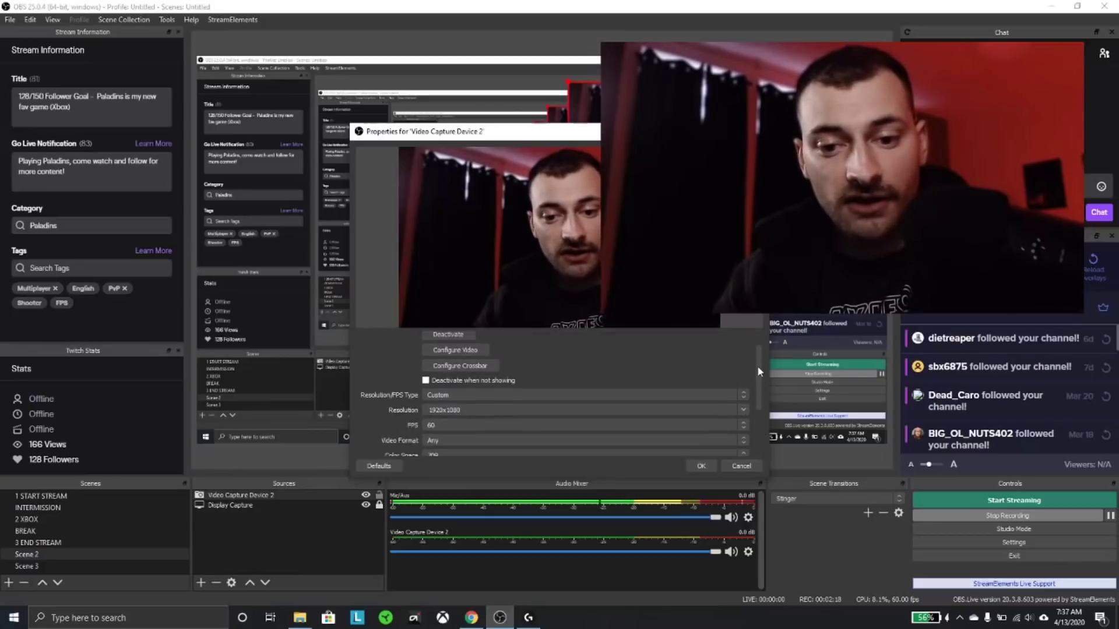
pyautogui.click(706, 465)
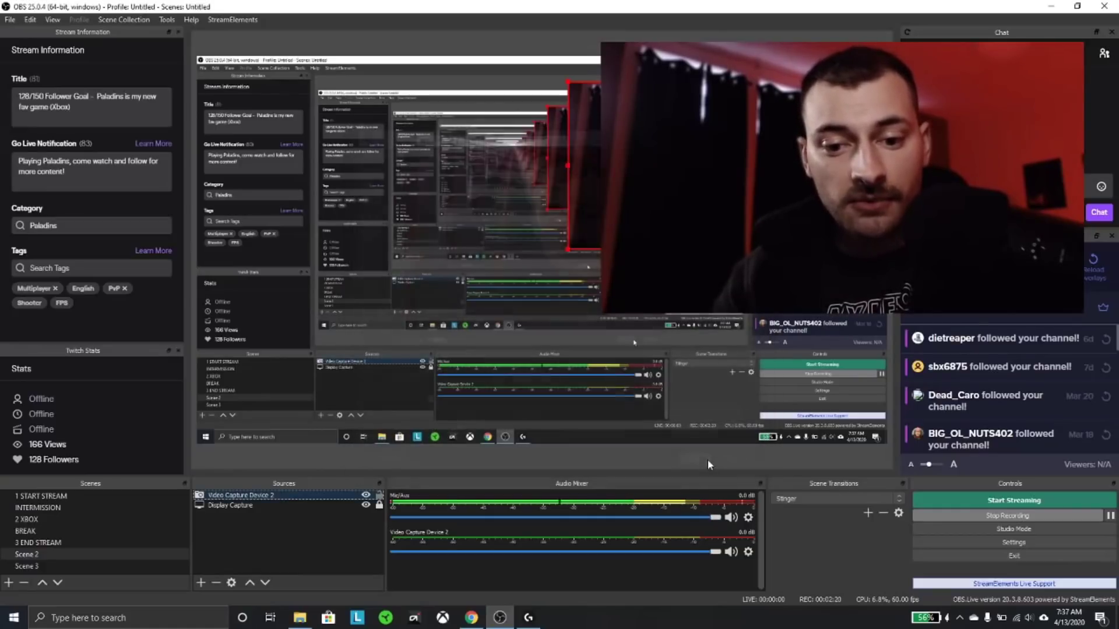
# - Switch back to Logitech G HUB and reopen the C922 webcam's camera settings
pyautogui.click(529, 616)
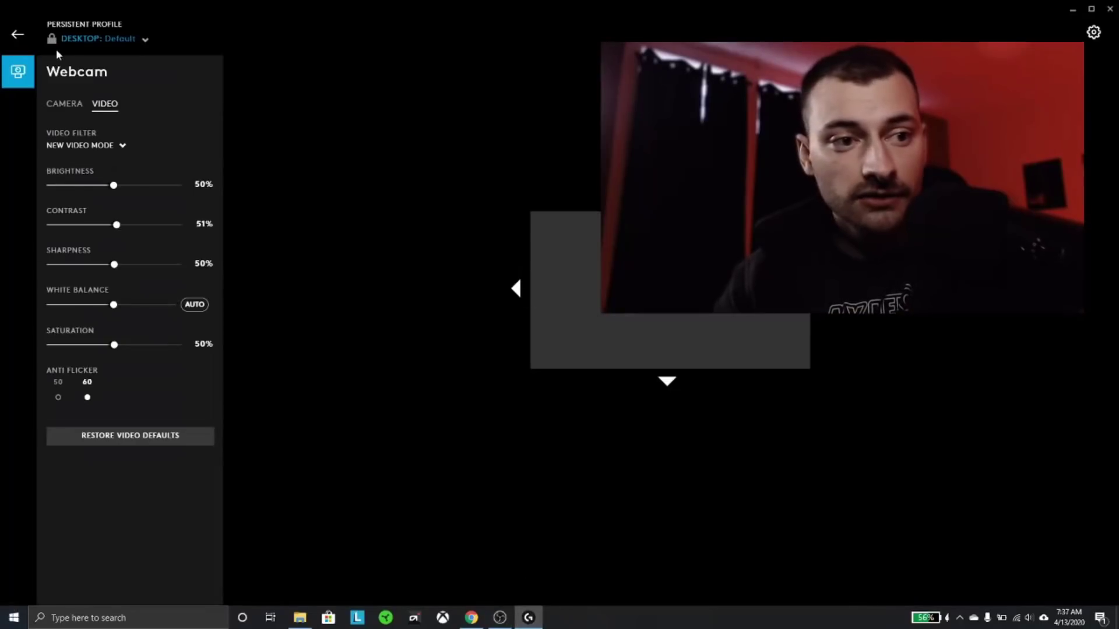
pyautogui.click(18, 34)
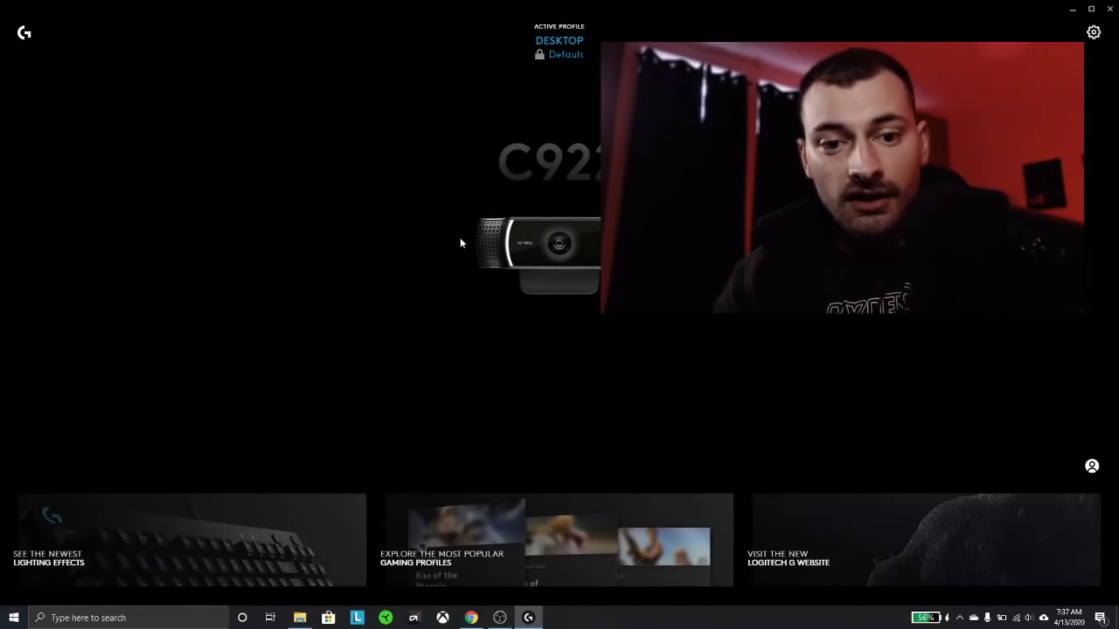
pyautogui.click(506, 234)
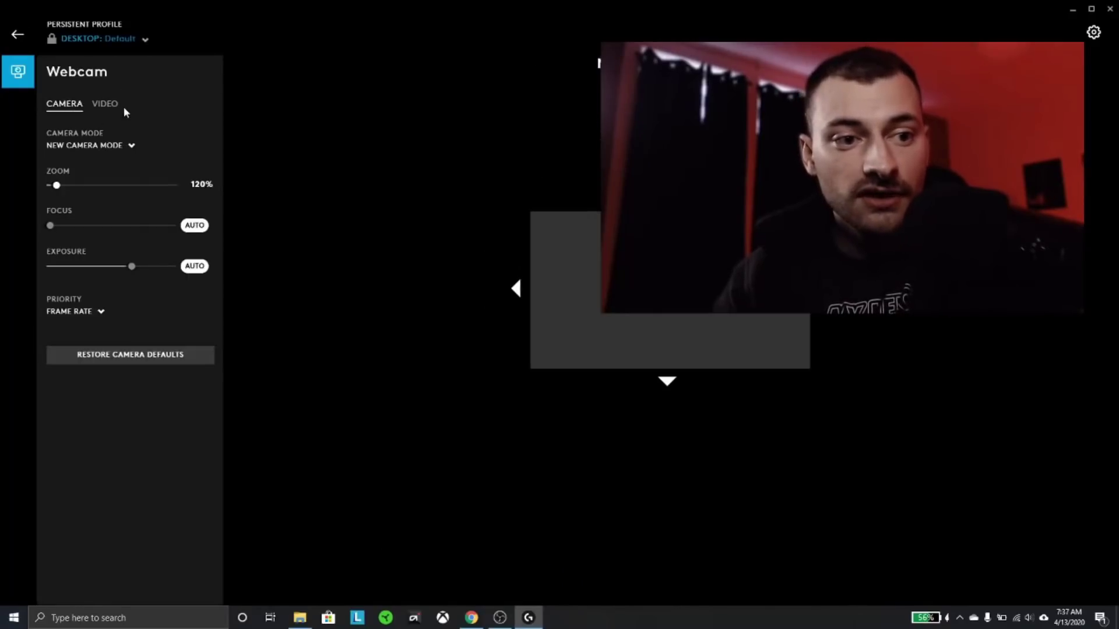
pyautogui.click(500, 617)
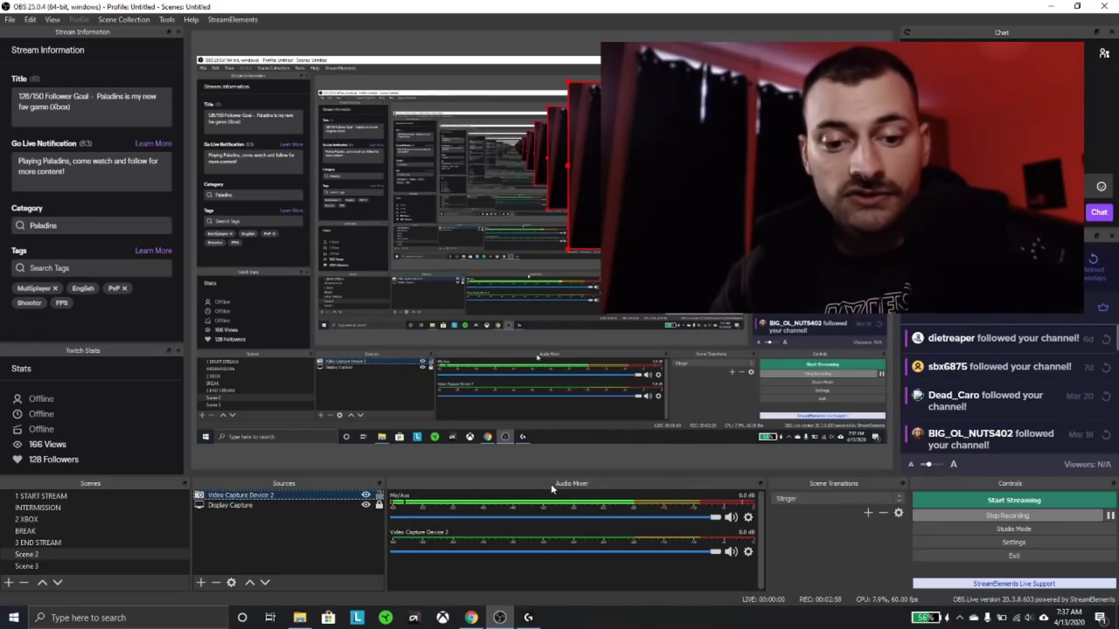
pyautogui.click(529, 617)
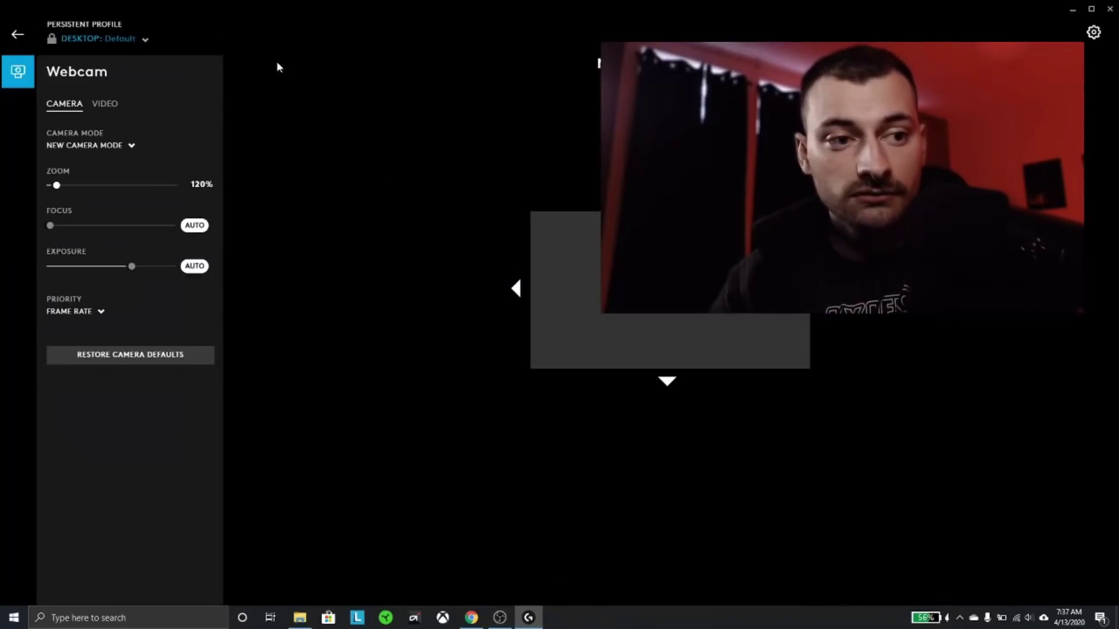